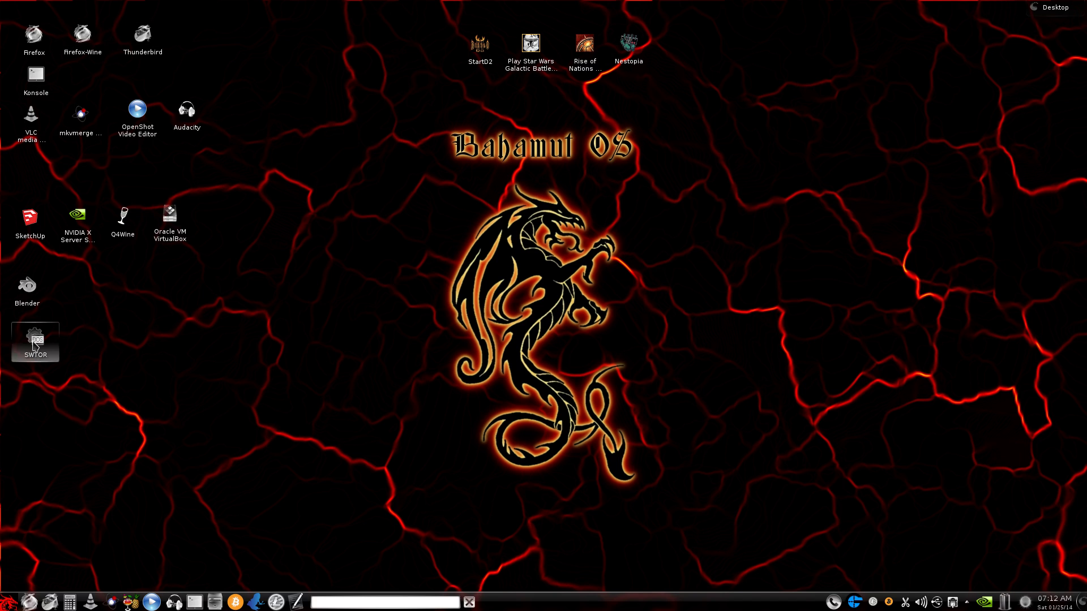
Drag SWTOR a little left and shift Oracle VM VirtualBox slightly among the application icons
{"action": "left_click_drag", "start_coordinate": [67, 359], "coordinate": [57, 357]}
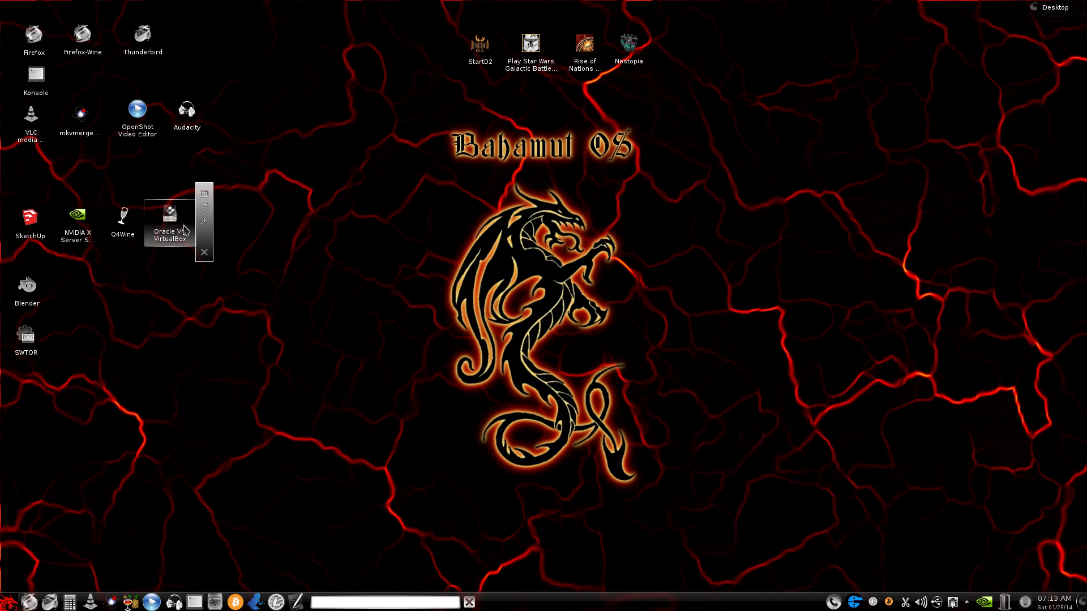
{"action": "mouse_move", "coordinate": [170, 226]}
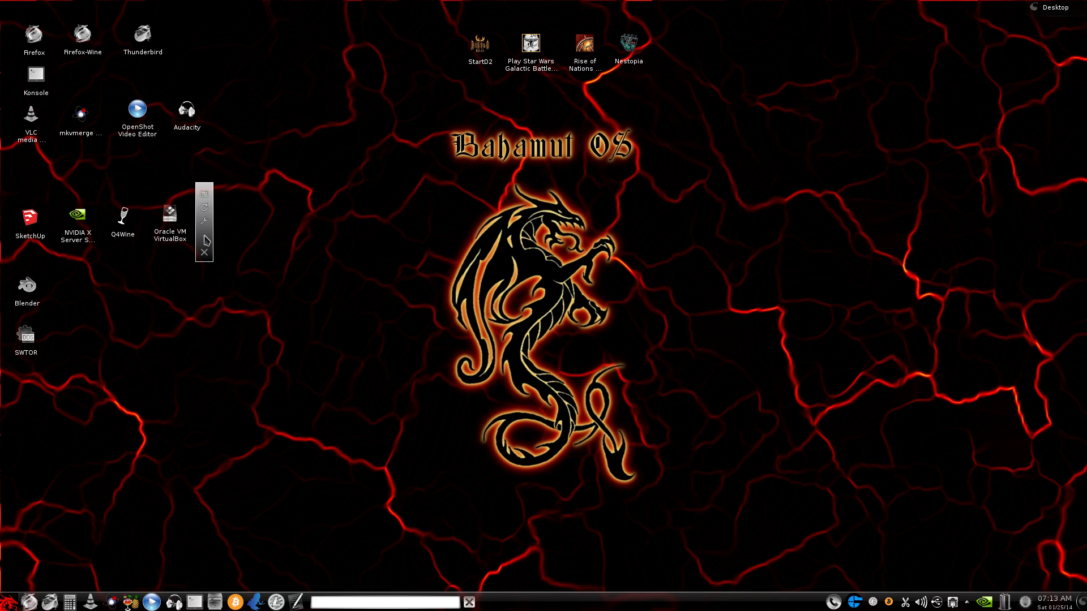
{"action": "mouse_move", "coordinate": [203, 241]}
{"action": "left_mouse_down"}
{"action": "mouse_move", "coordinate": [565, 218]}
{"action": "mouse_move", "coordinate": [200, 244]}
{"action": "left_mouse_up"}
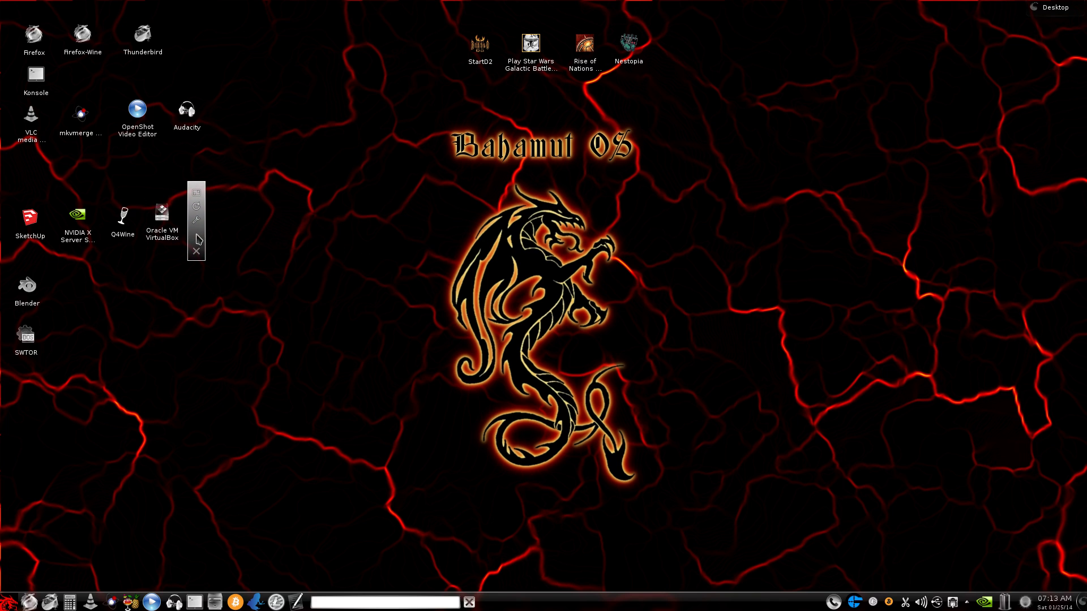
{"action": "left_click_drag", "start_coordinate": [198, 244], "coordinate": [202, 244]}
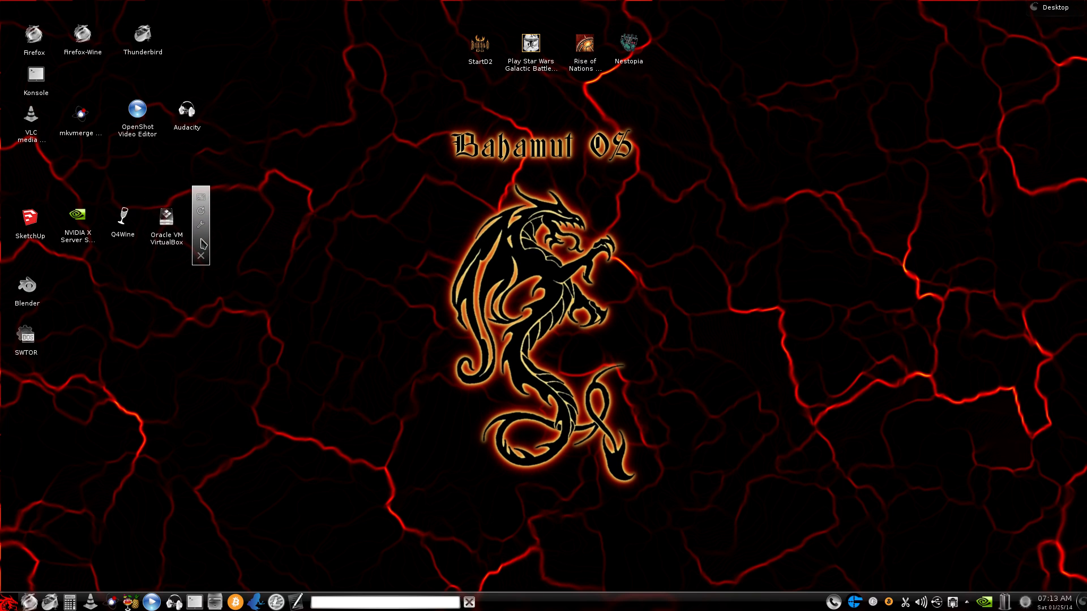